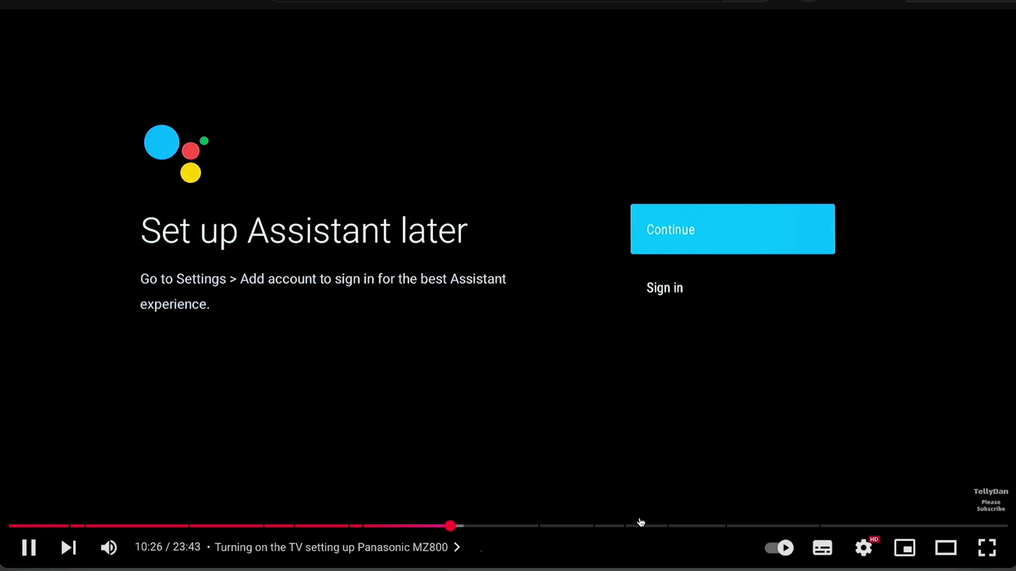
Jump ahead, then scrub the Panasonic TV video back to about 12:57 (picture settings)
click(640, 525)
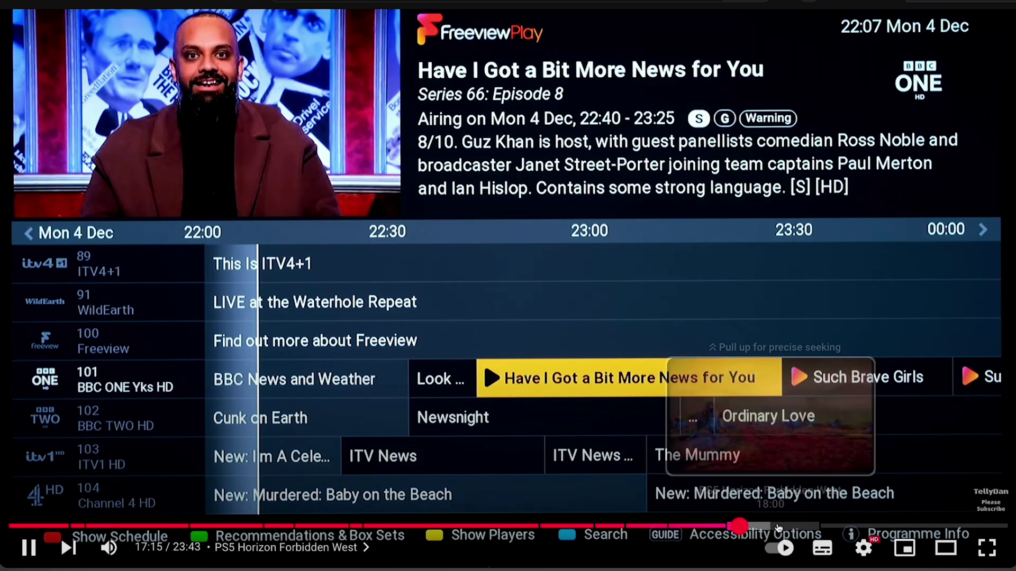
drag(739, 527, 556, 527)
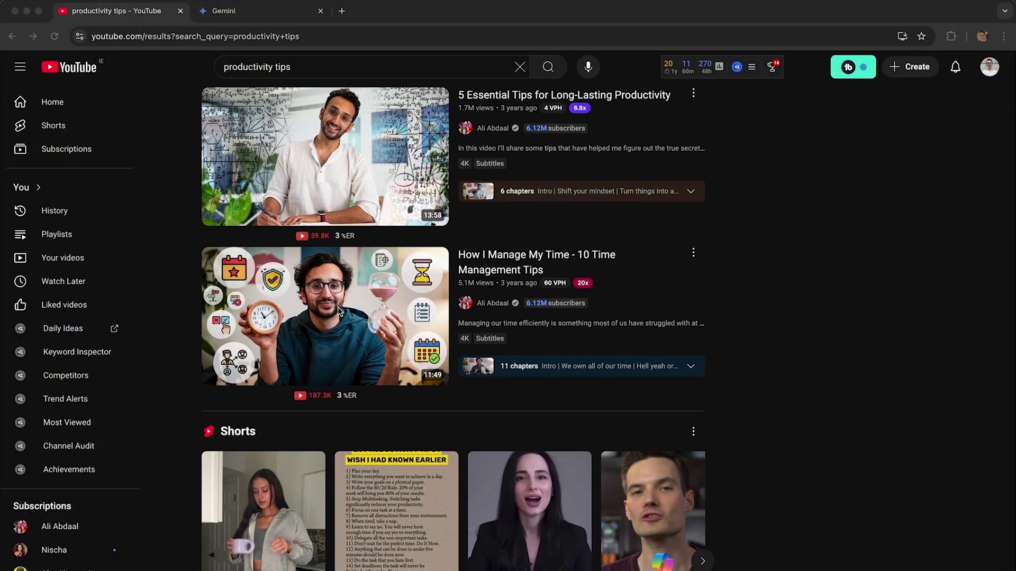
mouse_move(325, 316)
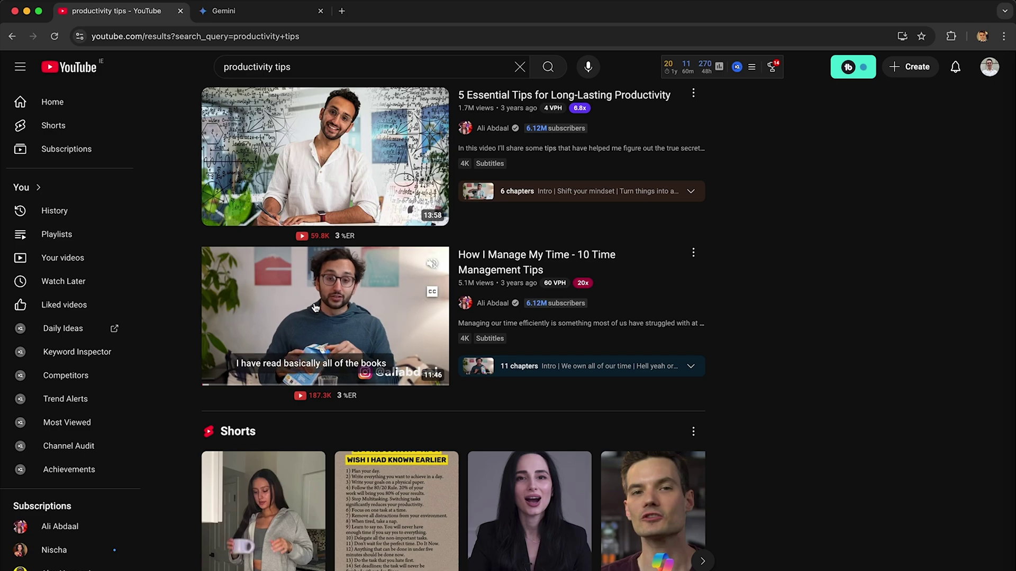
Open 'How I Manage My Time - 10 Time Management Tips' and select its web address
click(314, 307)
click(194, 36)
Copy the time management video's URL
key(super+c)
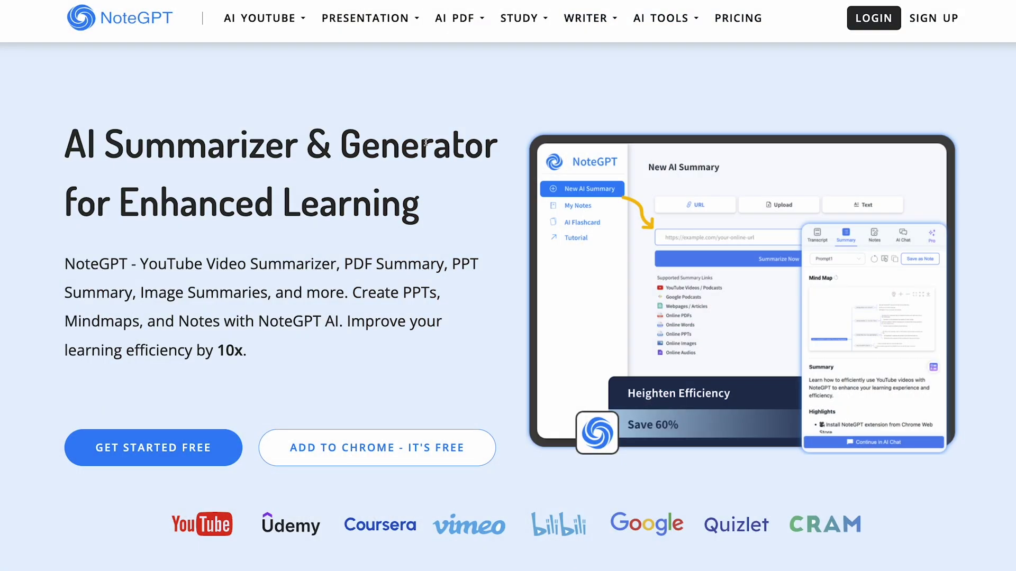
scroll(425, 143, down, 3)
scroll(426, 143, down, 3)
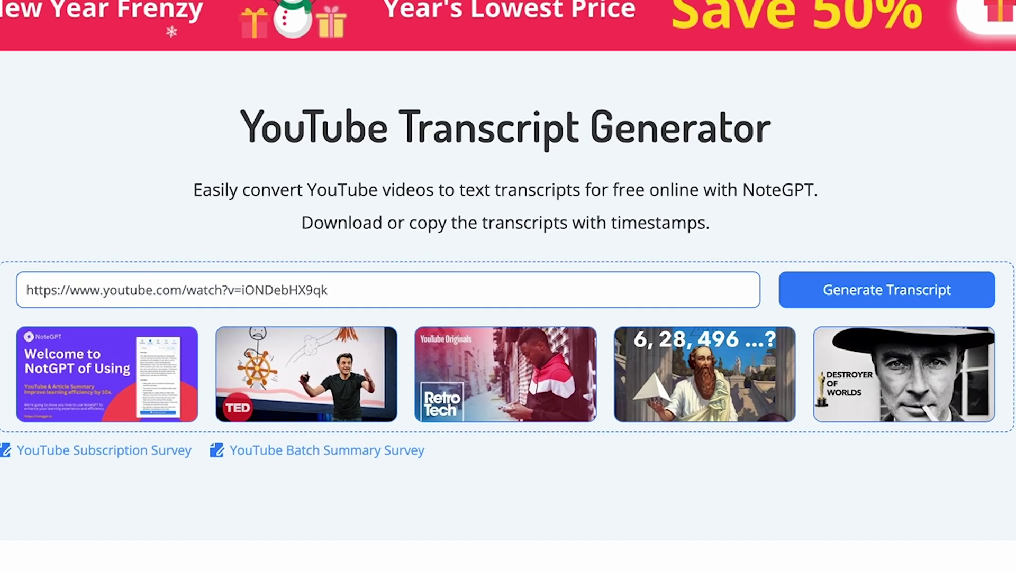
Generate the time management video's transcript, try downloading it, and dismiss the login prompt
click(941, 298)
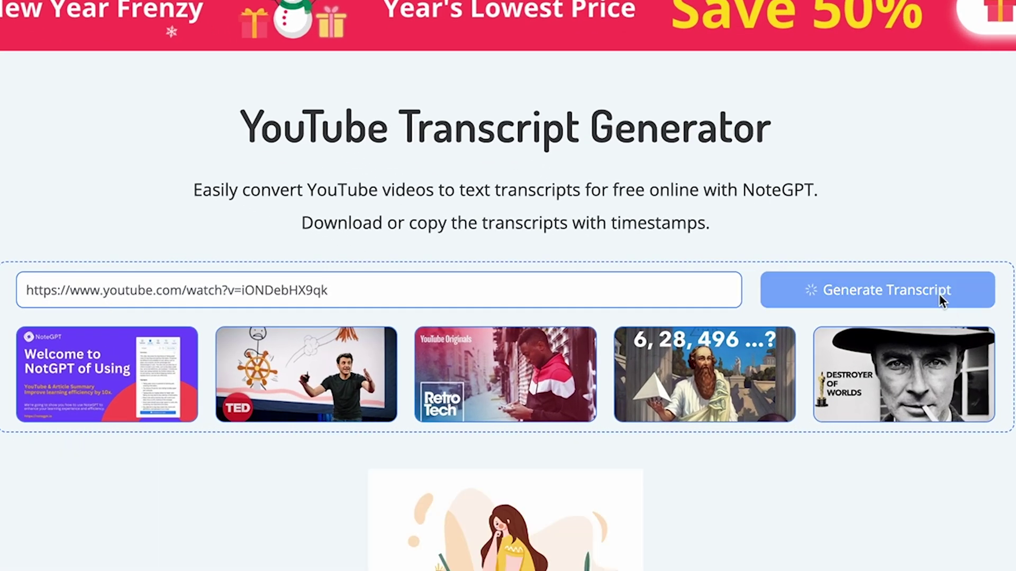
scroll(365, 470, down, 2)
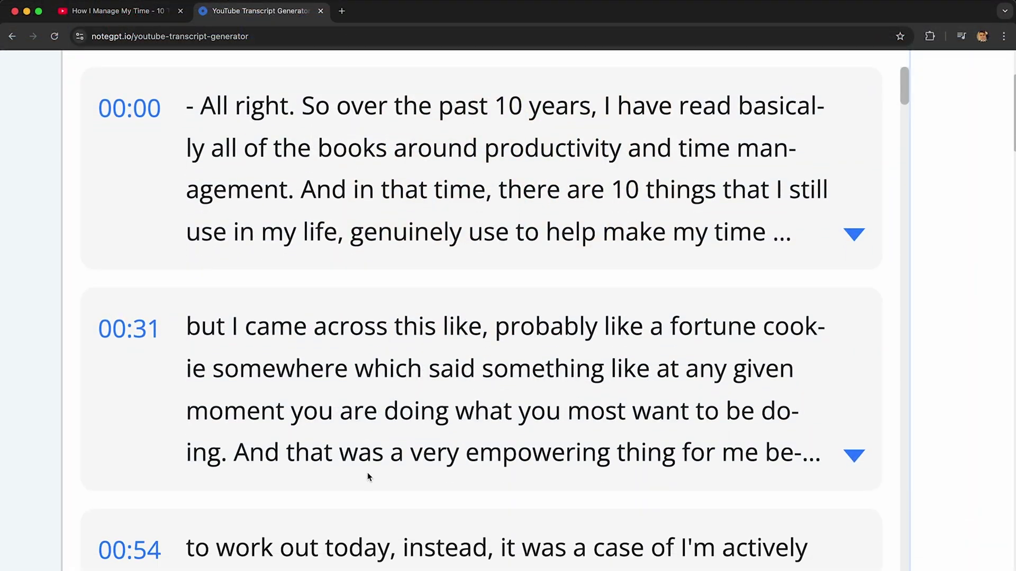
scroll(365, 398, up, 6)
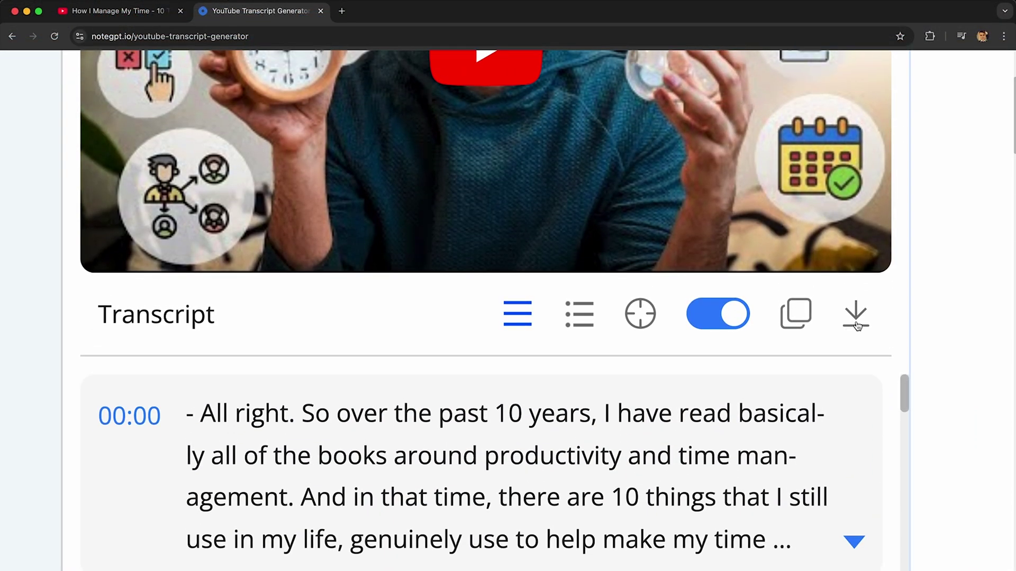
click(855, 322)
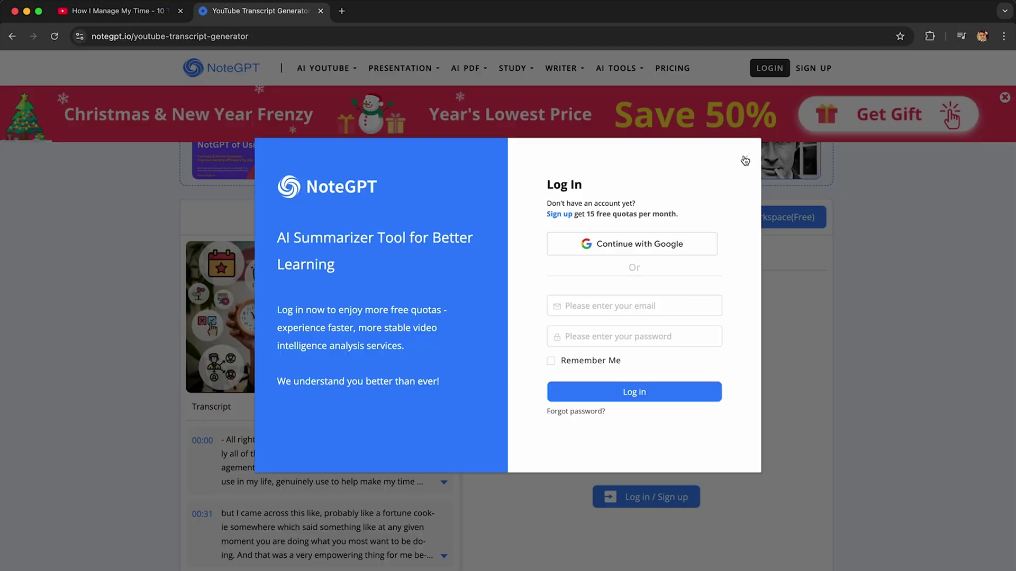
click(746, 161)
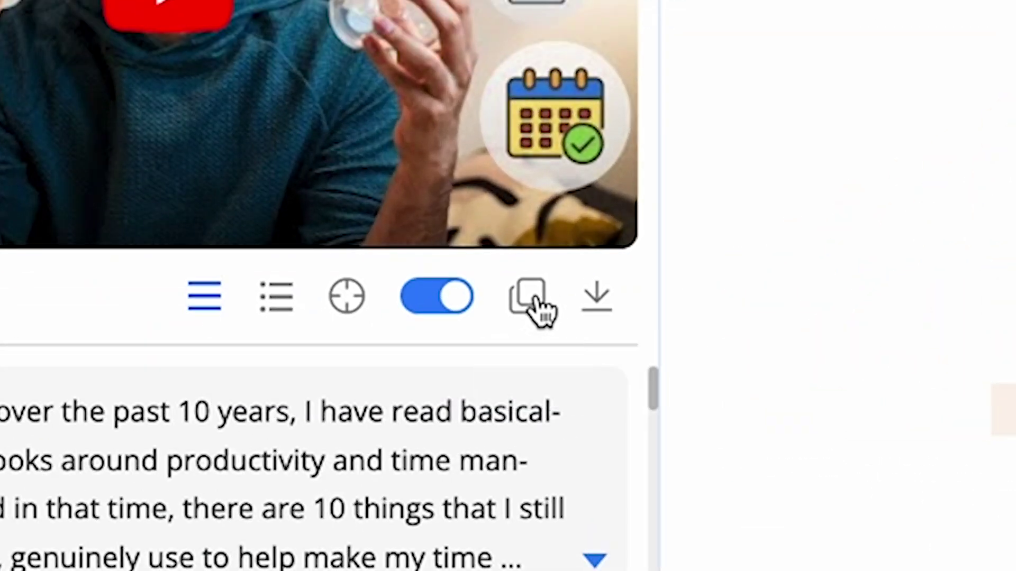